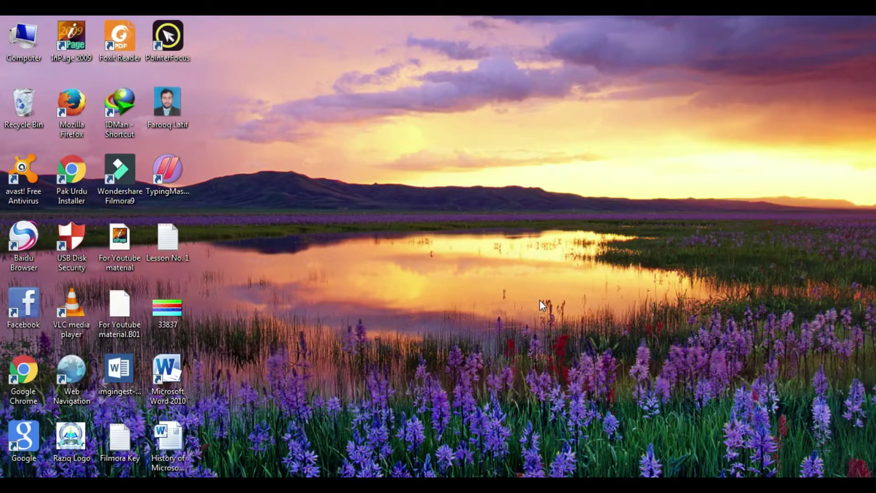
Create a new desktop text document named 'Lesson No. 2' and open it in Notepad
right_click(428, 203)
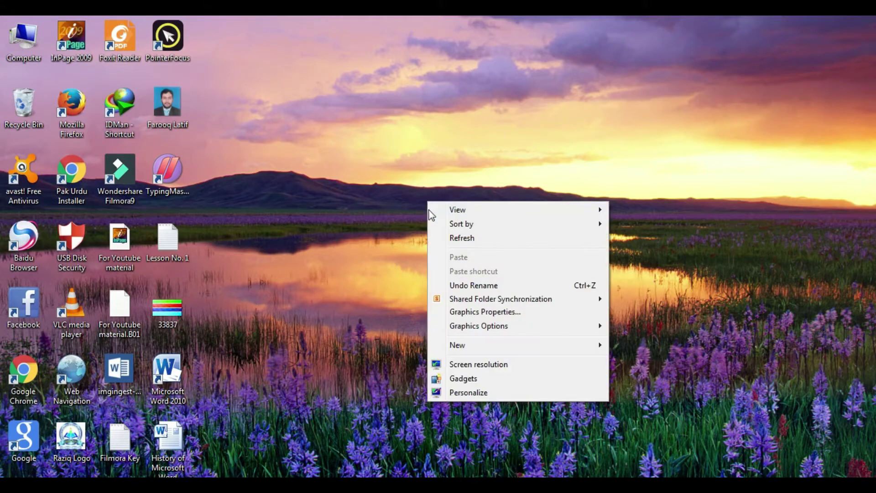
mouse_move(513, 345)
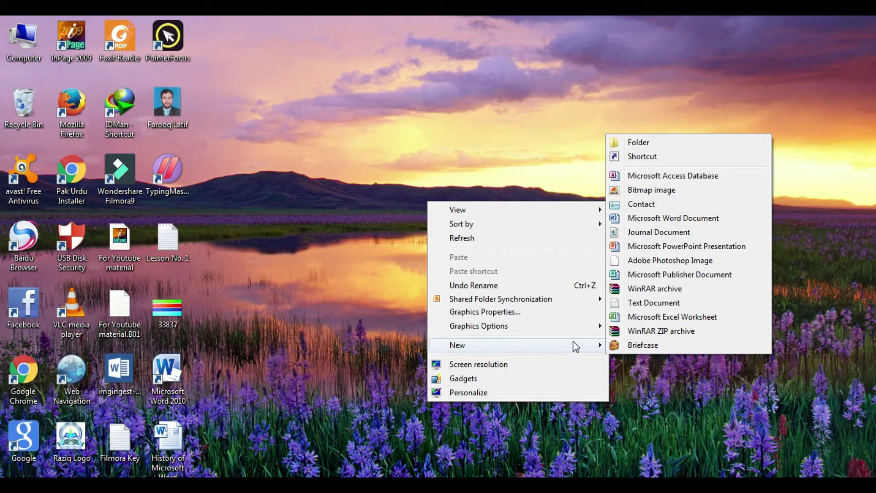
click(636, 302)
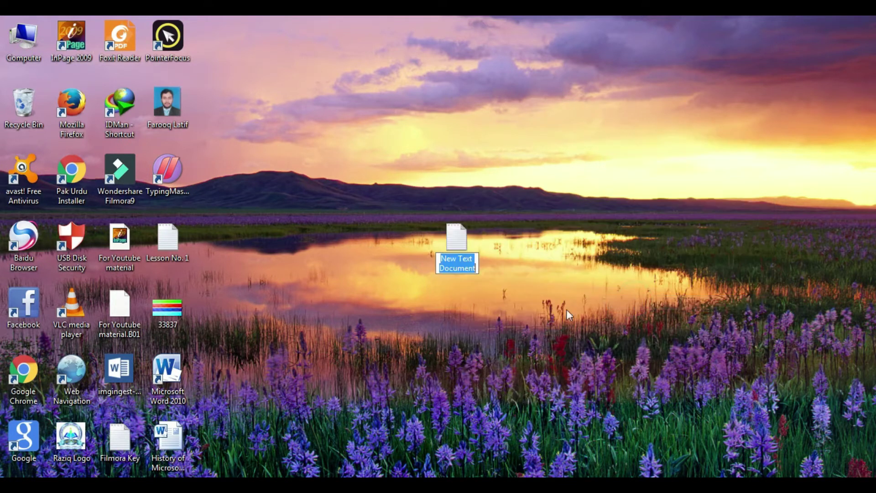
text(Less)
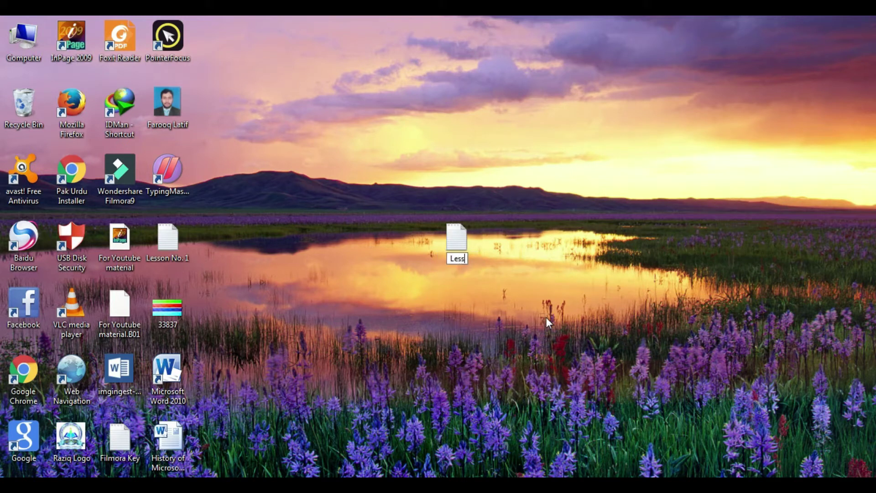
text(on No. 2)
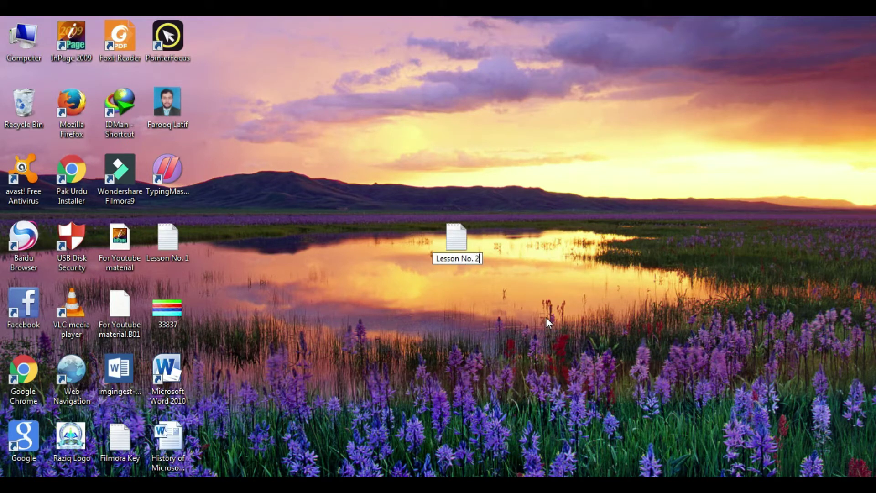
key(Return)
key(Return)
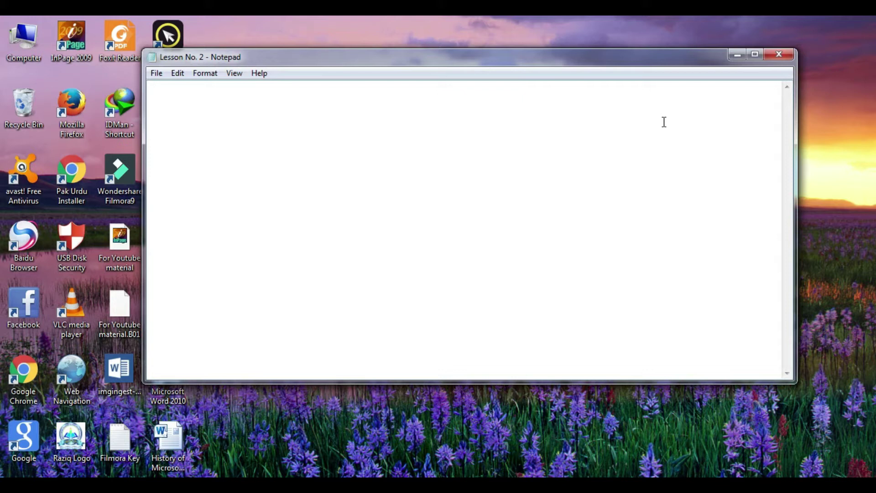
Maximize Notepad and set the font to Lucida Console, Regular, size 48
click(753, 55)
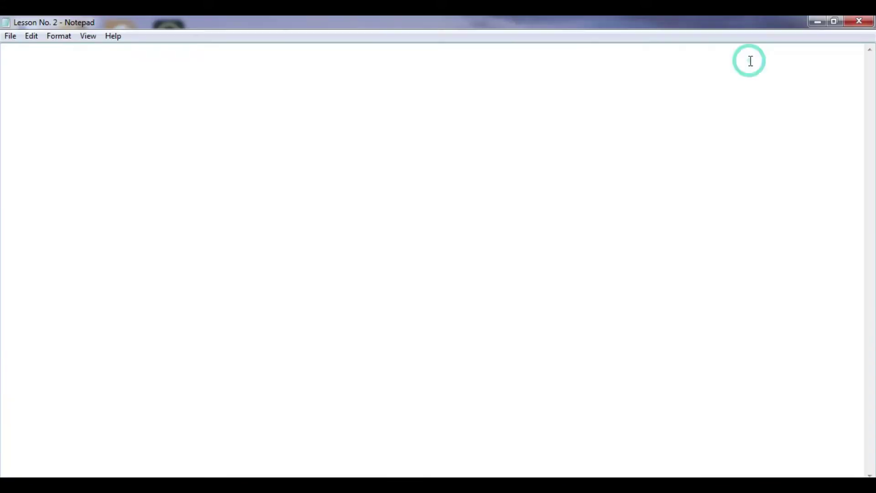
click(63, 40)
click(68, 64)
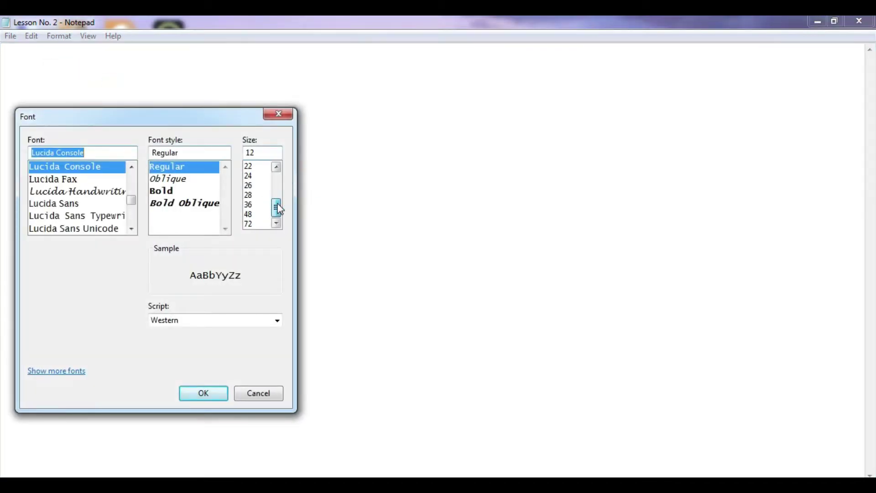
click(259, 215)
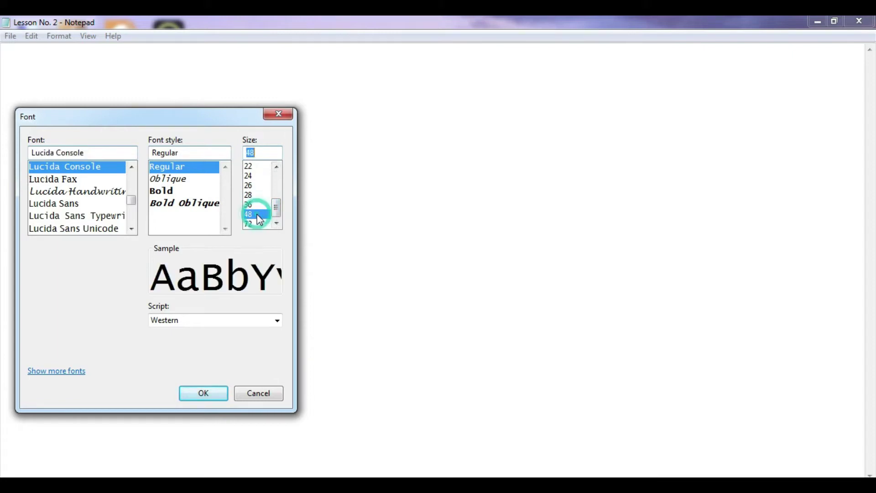
click(204, 392)
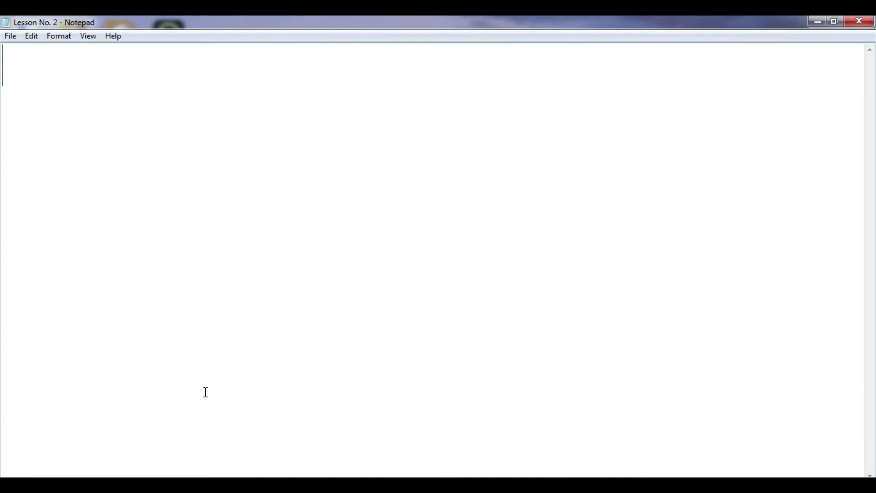
Type the home-row drill line 'asdfgf ;lkjhj asdfgf ;lkjhj'
text(a)
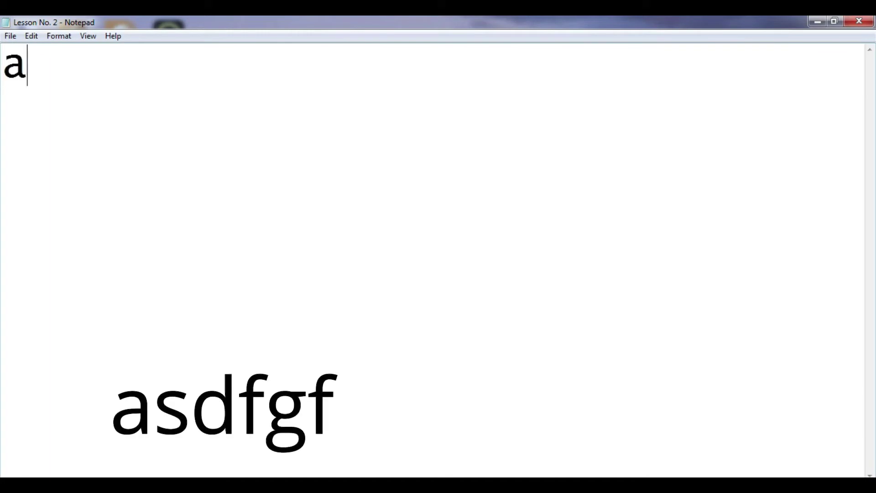
text(sd)
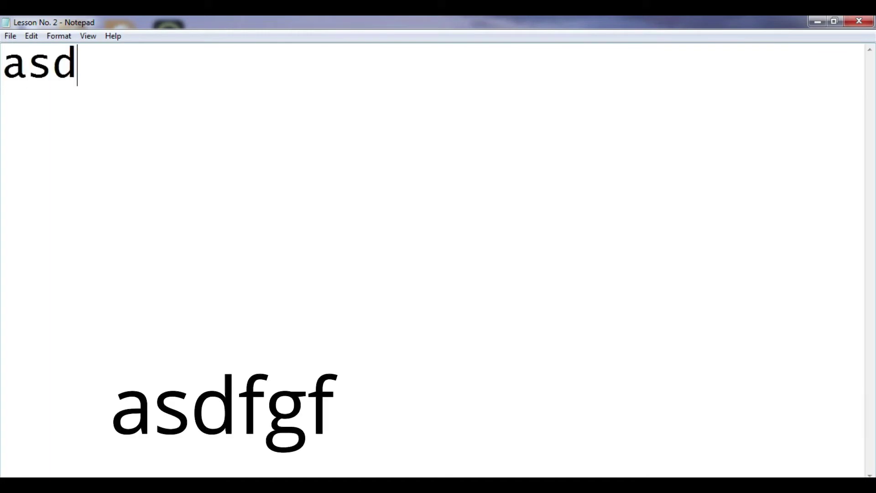
text(f)
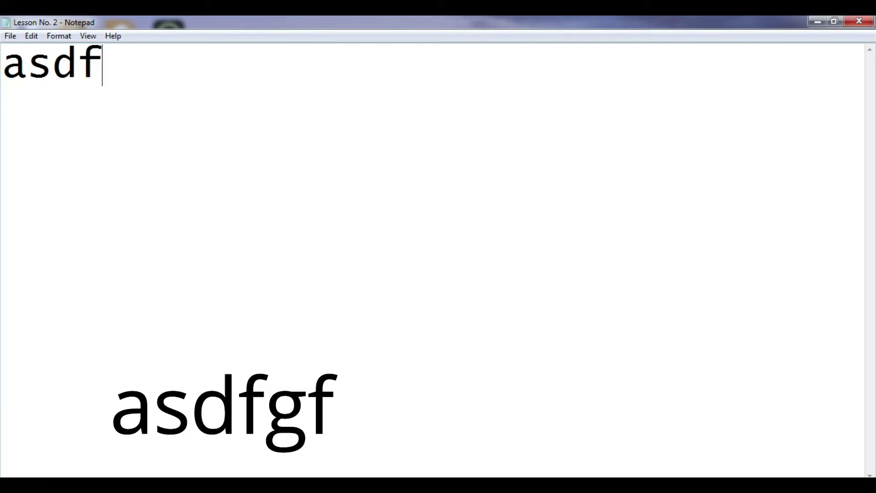
text(gf)
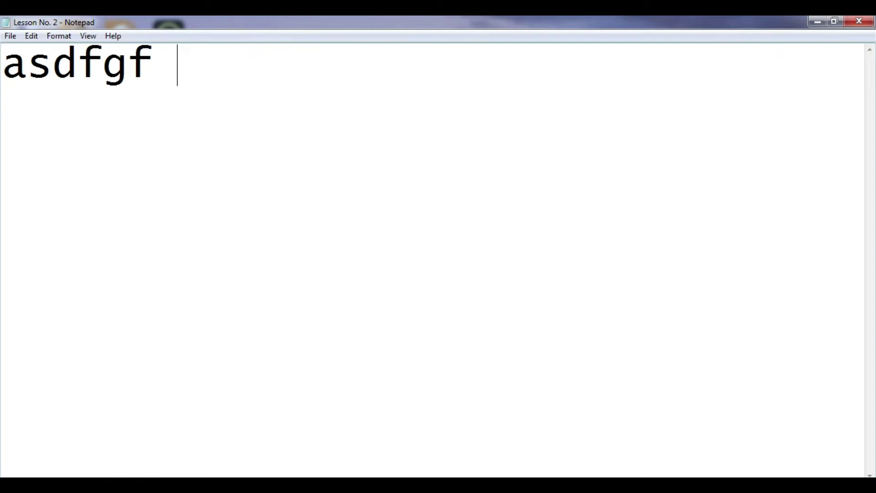
text( ;)
text(l)
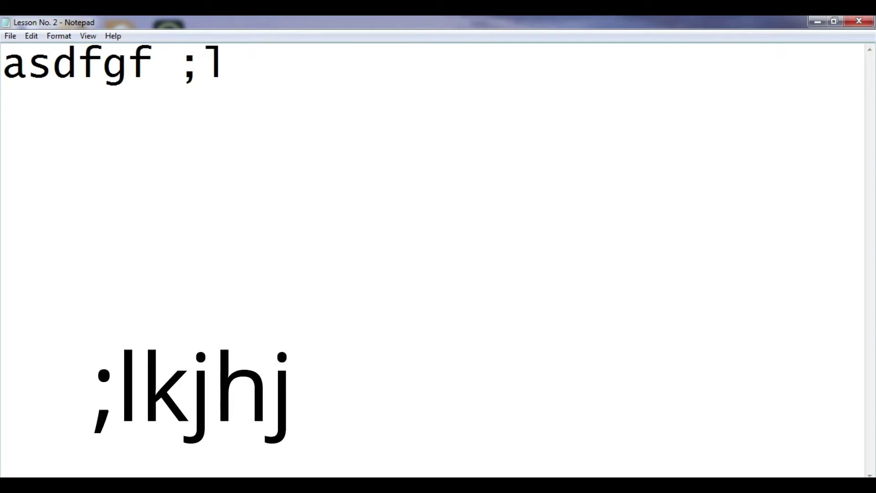
text(kj)
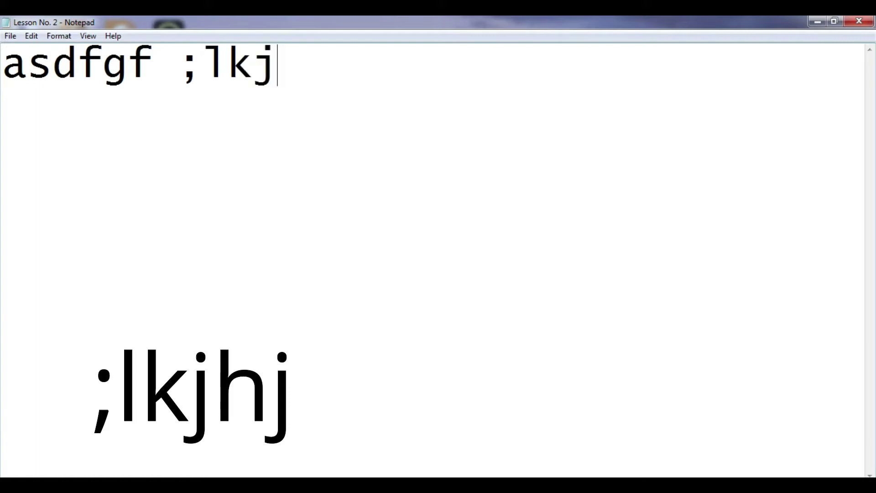
text(h)
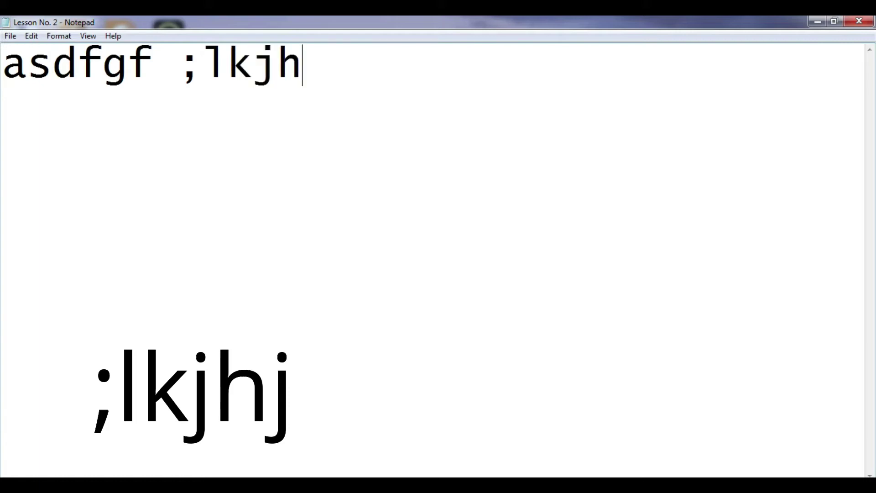
text(j)
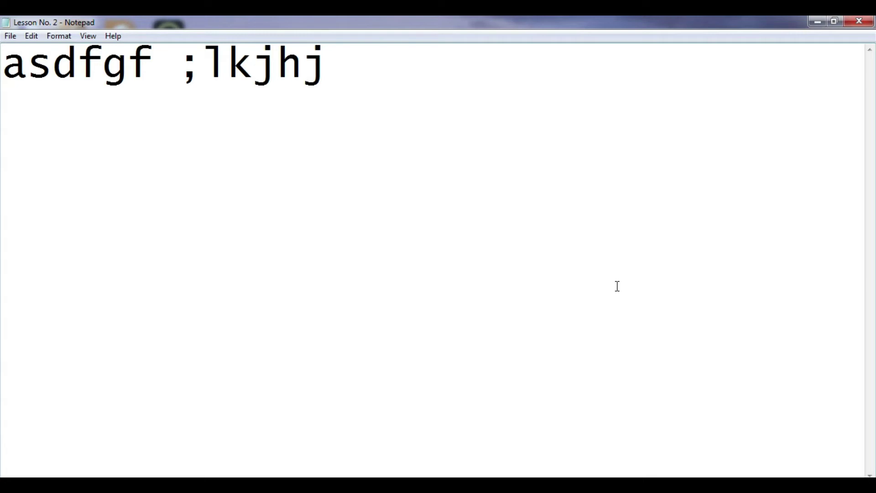
text( a)
text(sd)
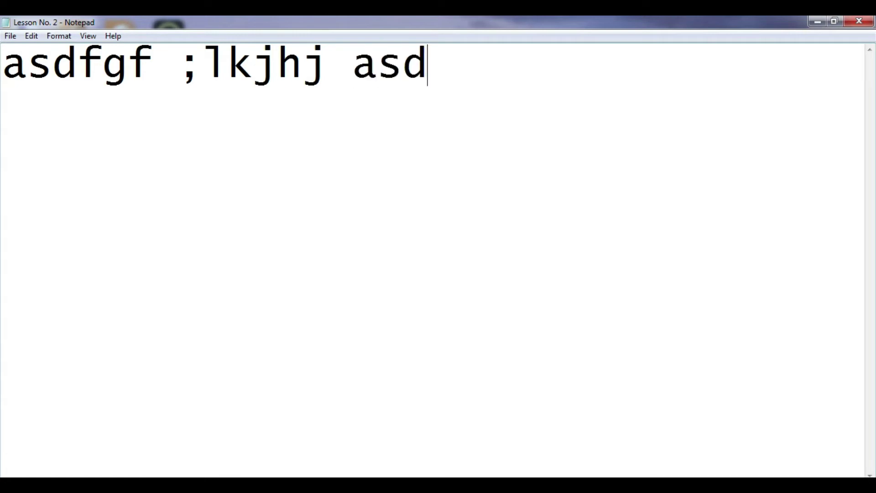
text(fg)
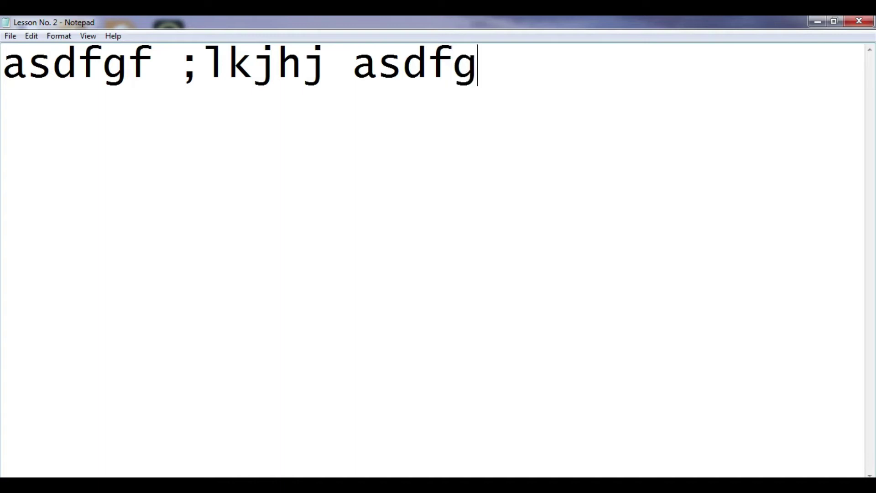
text(f)
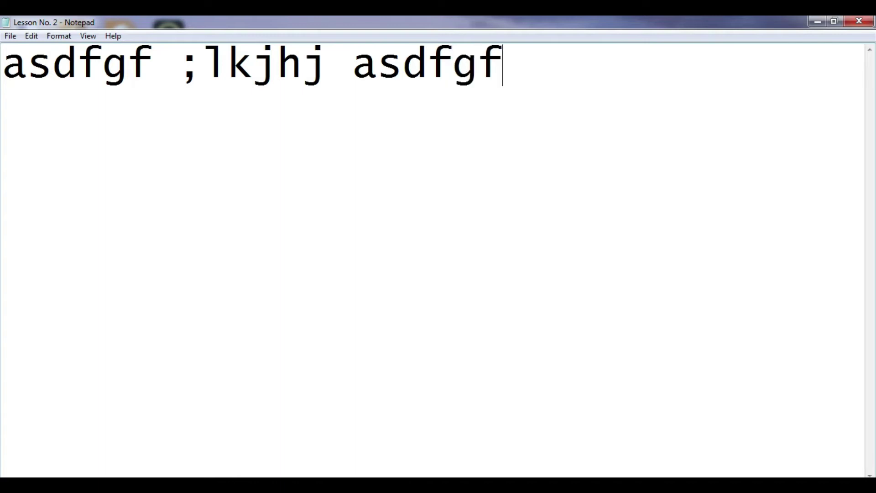
text( ;l)
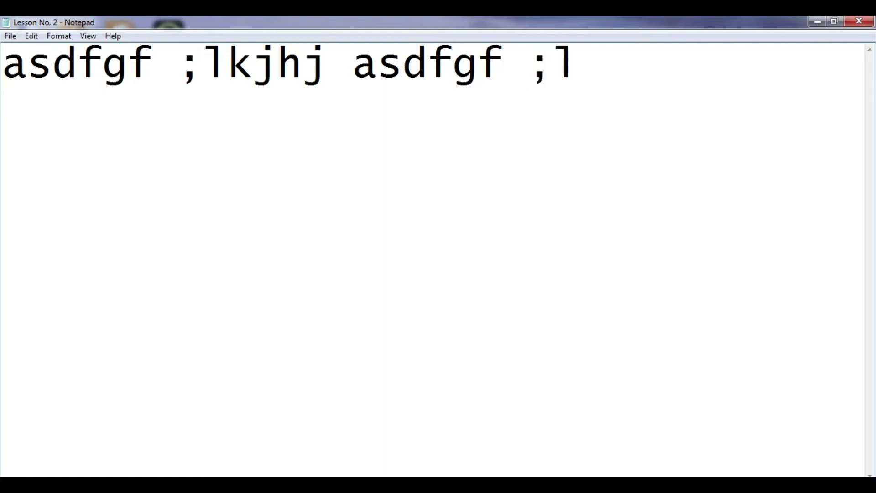
text(kj)
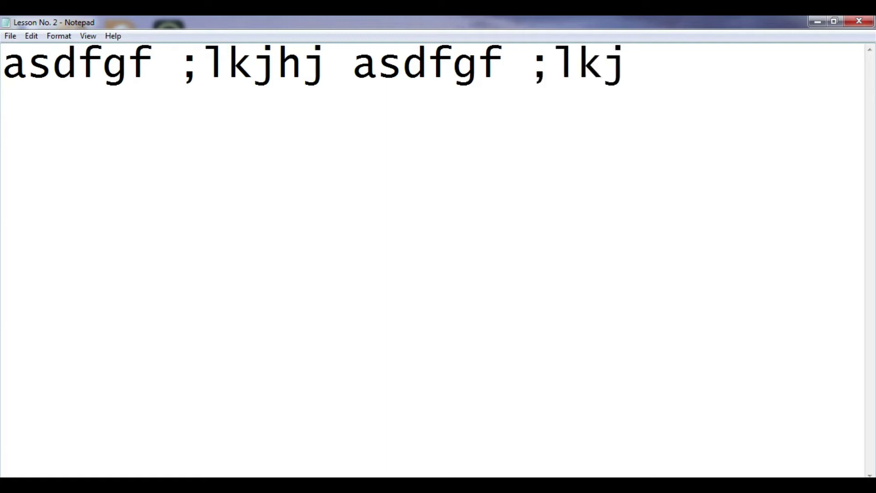
text(hj)
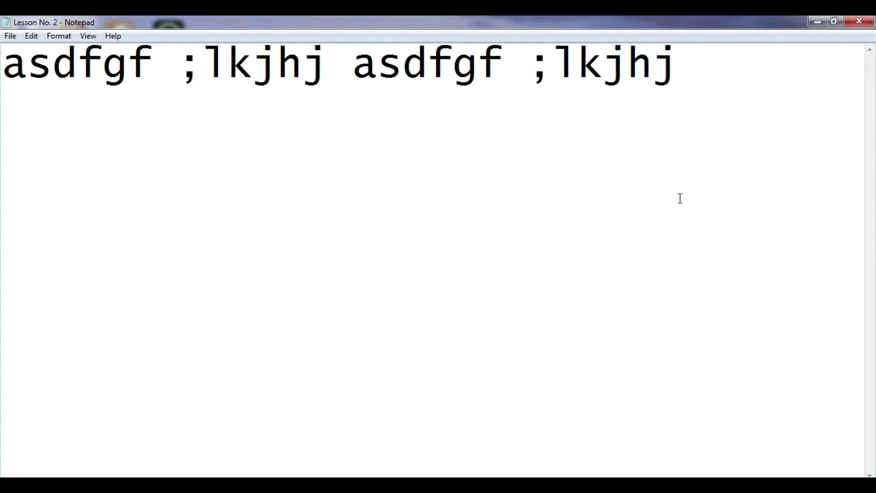
Reduce the Lucida Console font size from 48 to 12 points
click(58, 37)
click(66, 65)
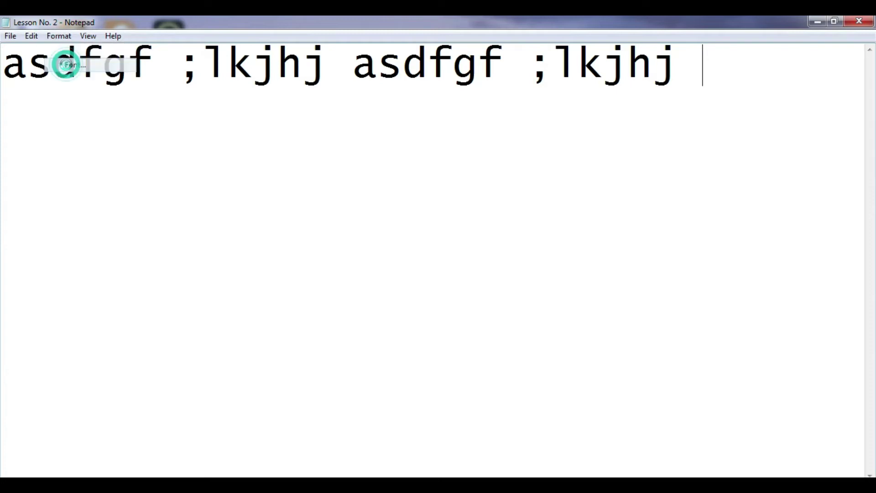
click(281, 168)
click(282, 167)
click(281, 168)
click(281, 167)
click(276, 167)
click(276, 167)
click(249, 185)
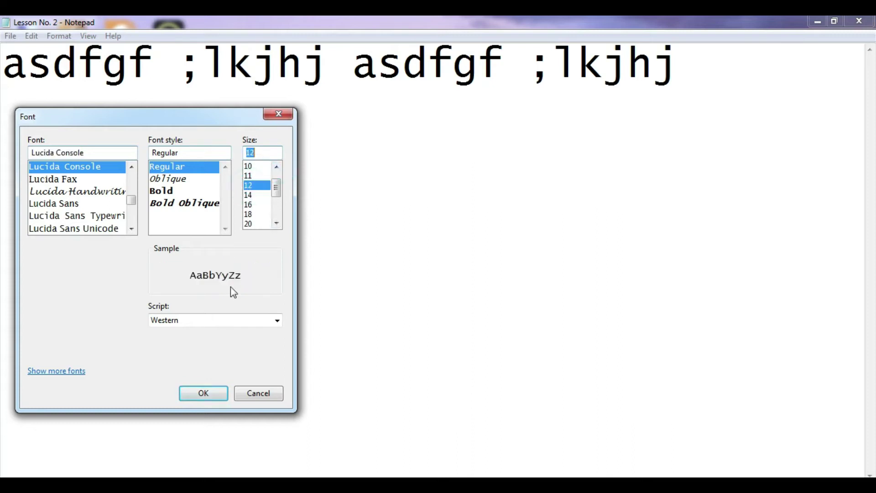
click(202, 393)
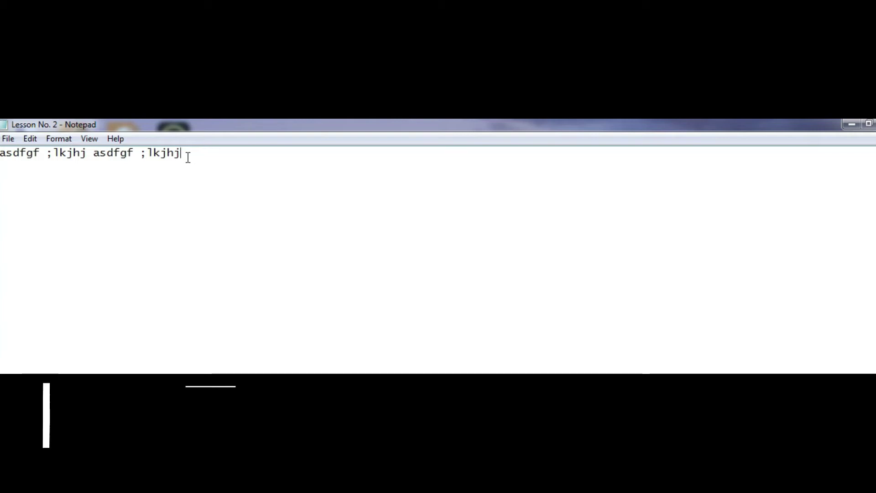
Lengthen the first line to eight repetitions of 'asdfgf ;lkjhj' by pasting copies
key(ctrl+a)
key(ctrl+c)
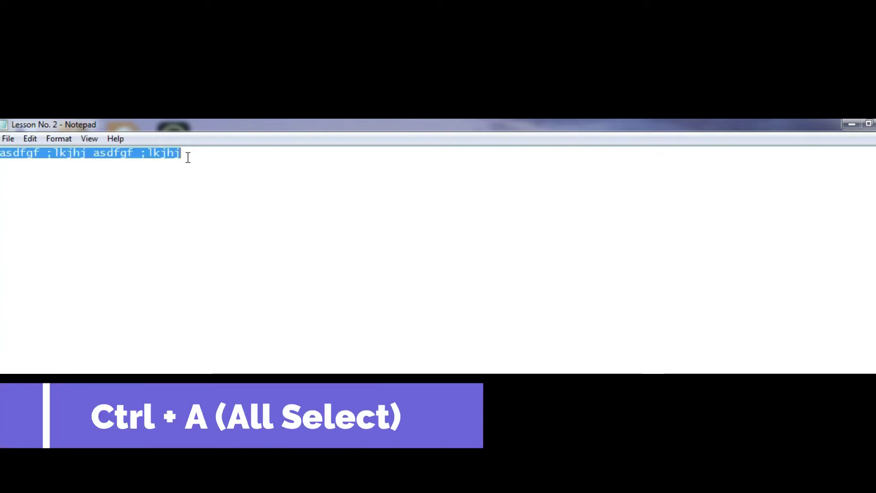
click(188, 158)
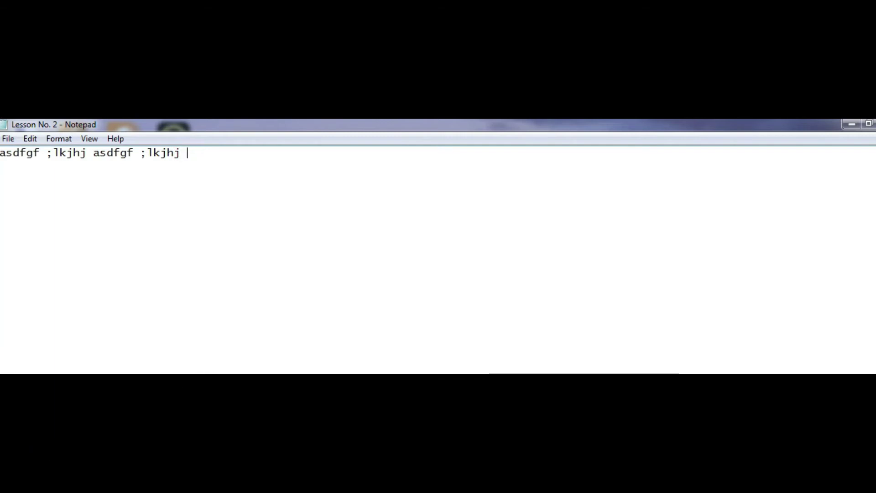
key(ctrl+v)
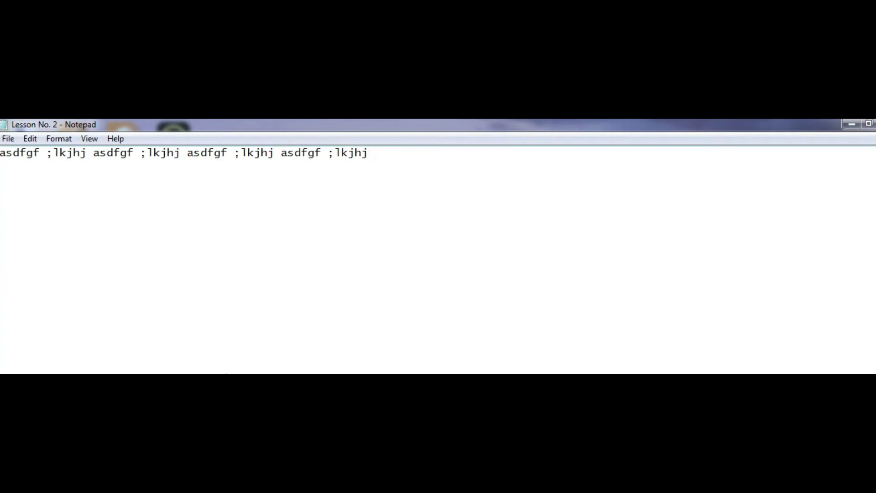
key(ctrl+v)
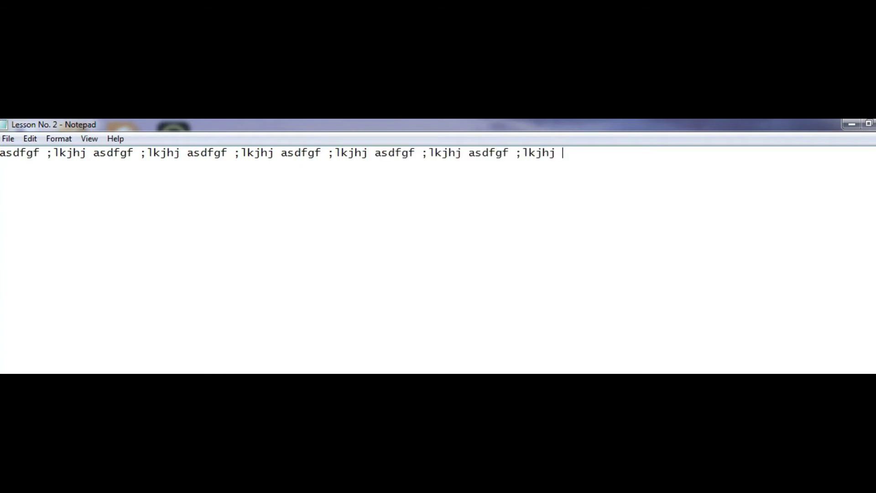
key(ctrl+v)
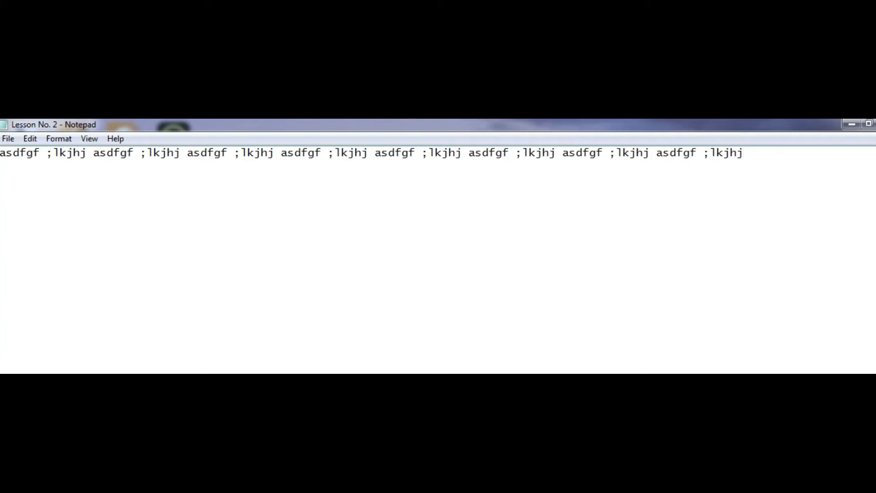
Copy the full line and paste it onto 16 new lines, giving 17 identical lines
key(ctrl+a)
key(ctrl+c)
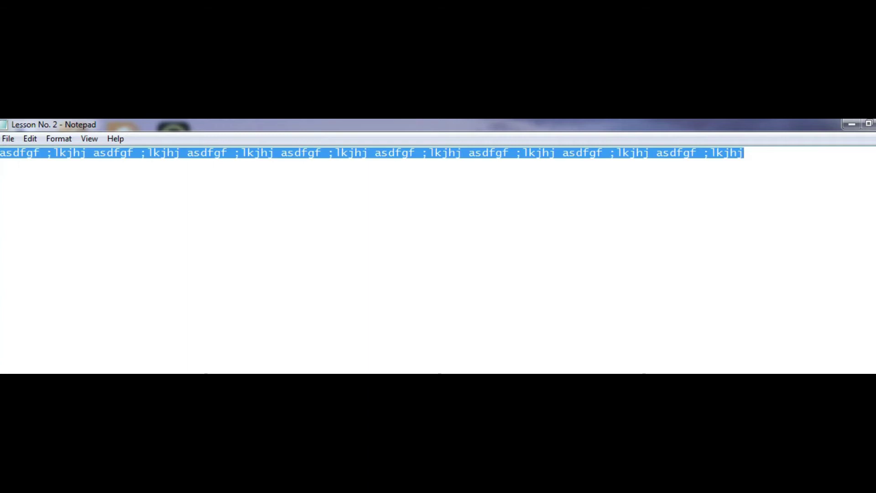
click(756, 168)
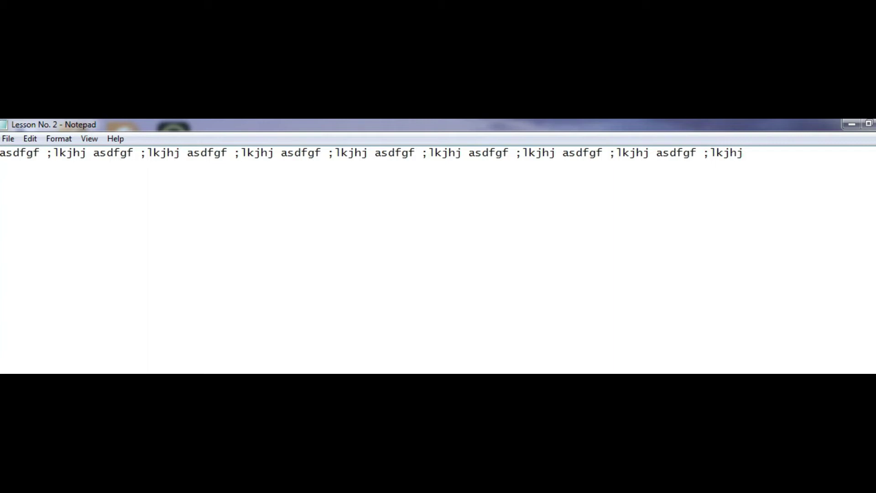
key(Return)
key(ctrl+v)
key(Return)
key(ctrl+v)
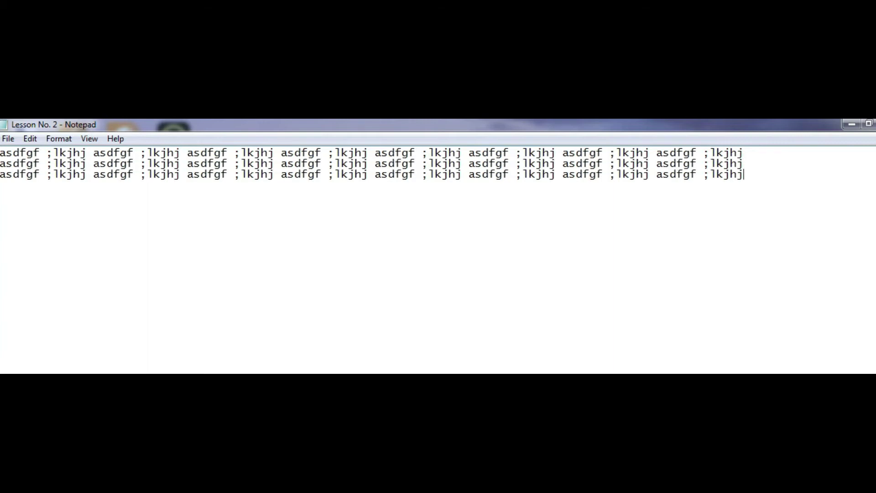
key(Return)
key(ctrl+v)
key(Return)
key(ctrl+v)
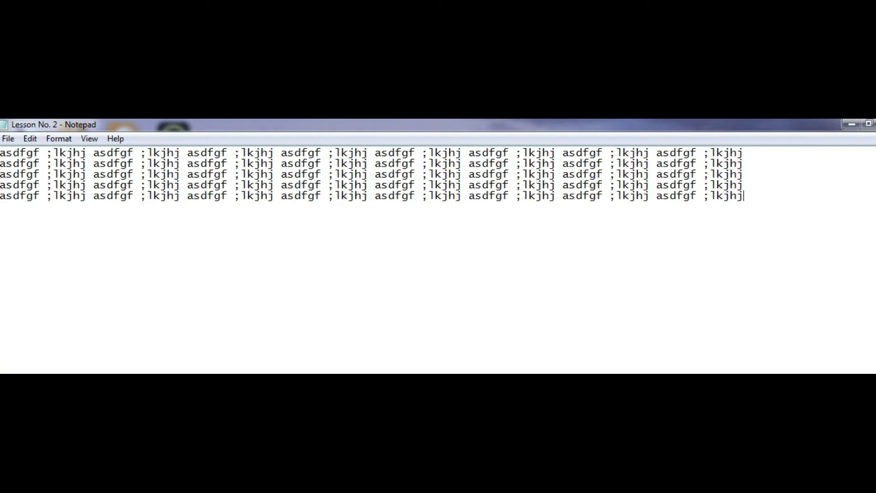
key(Return)
key(ctrl+v)
key(Return)
key(ctrl+v)
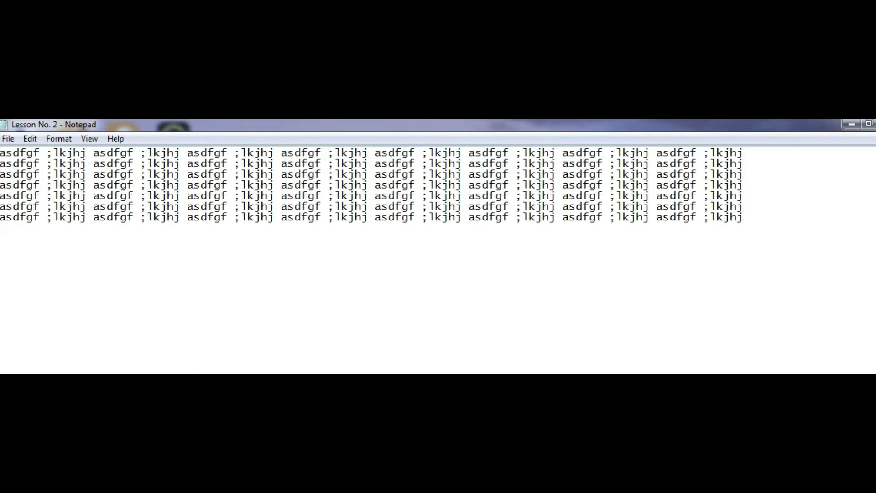
key(Return)
key(ctrl+v)
key(Return)
key(ctrl+v)
key(Return)
key(ctrl+v)
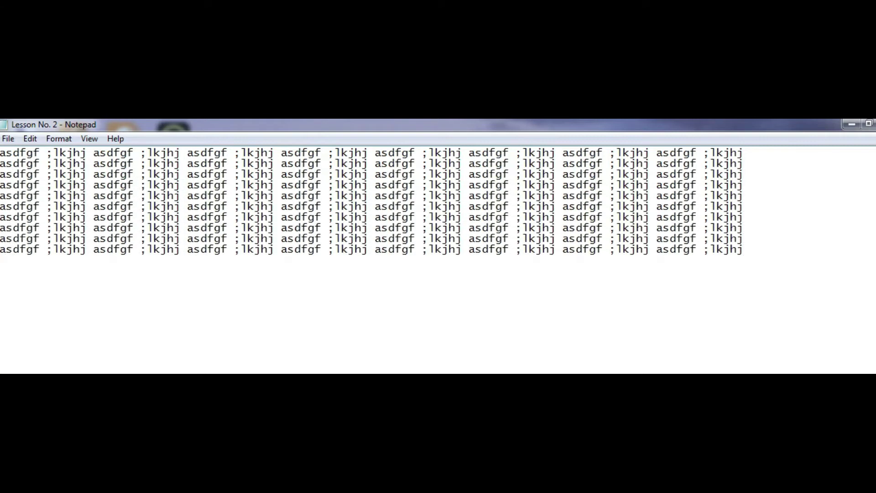
key(Return)
key(ctrl+v)
key(Return)
key(ctrl+v)
key(Return)
key(ctrl+v)
key(Return)
key(ctrl+v)
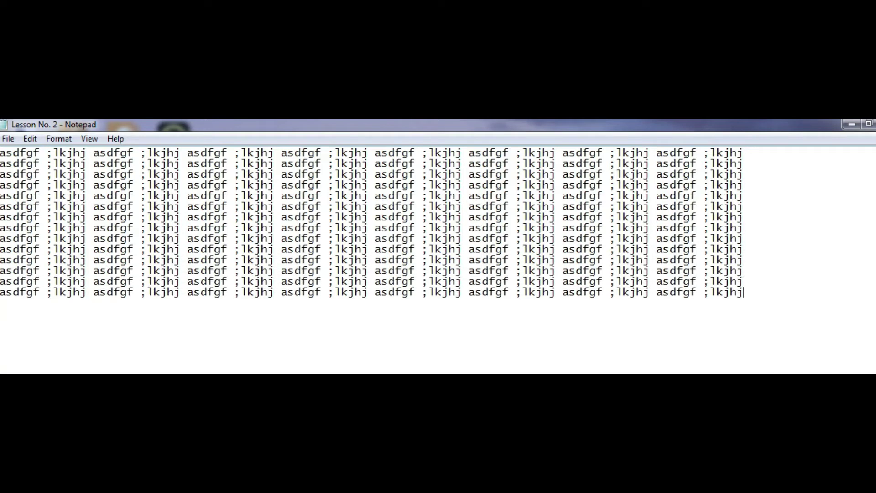
key(Return)
key(ctrl+v)
key(Return)
key(ctrl+v)
key(Return)
key(ctrl+v)
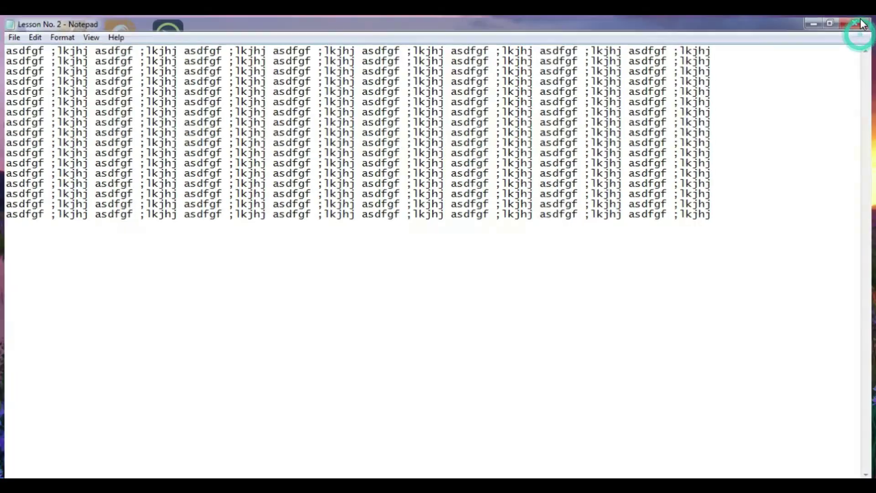
Close Notepad, move Lesson No. 2 into the top icon row, and launch TypingMaster Pro
click(866, 22)
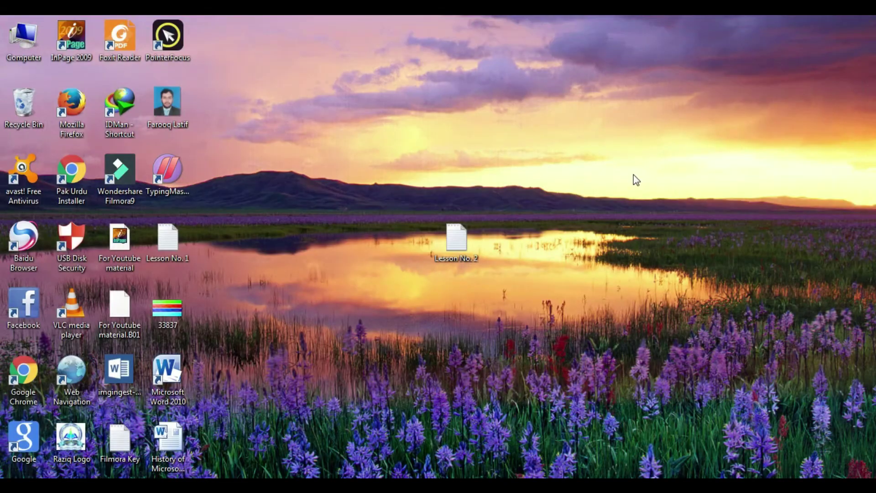
drag(459, 244, 219, 43)
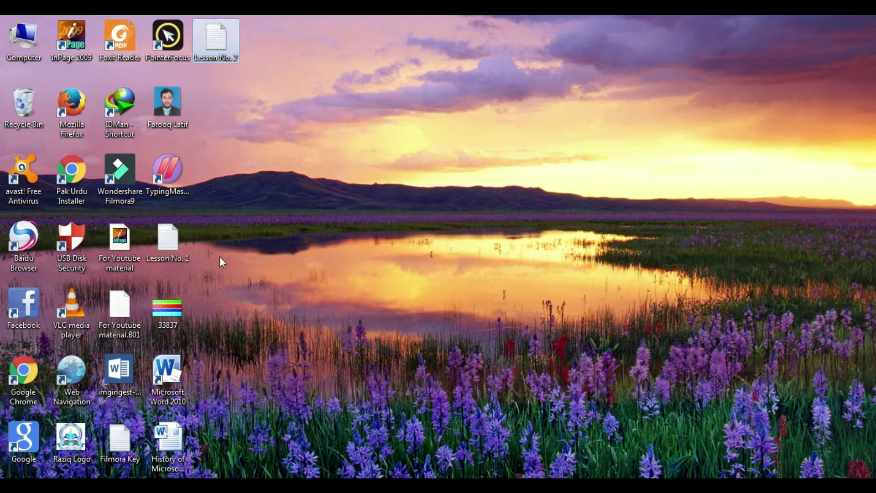
click(171, 174)
double_click(170, 174)
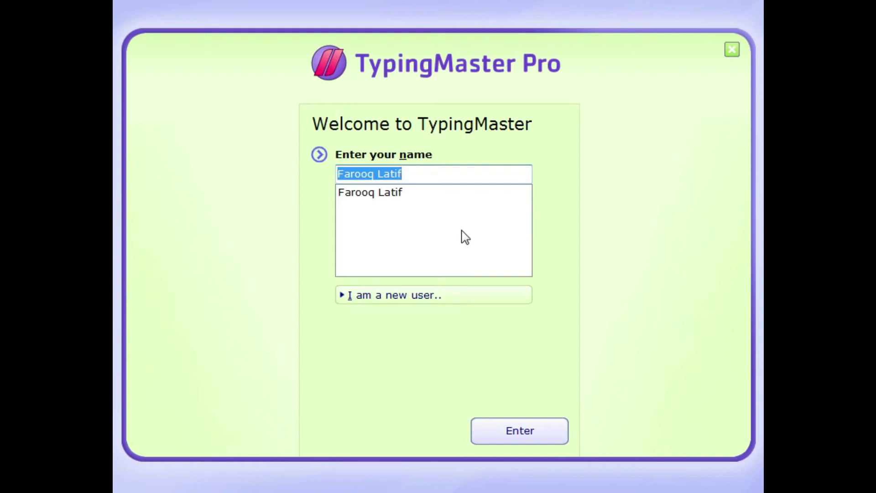
Log in as the existing user and add Lesson No. 2.txt as a custom Typing Test text
click(413, 172)
click(511, 432)
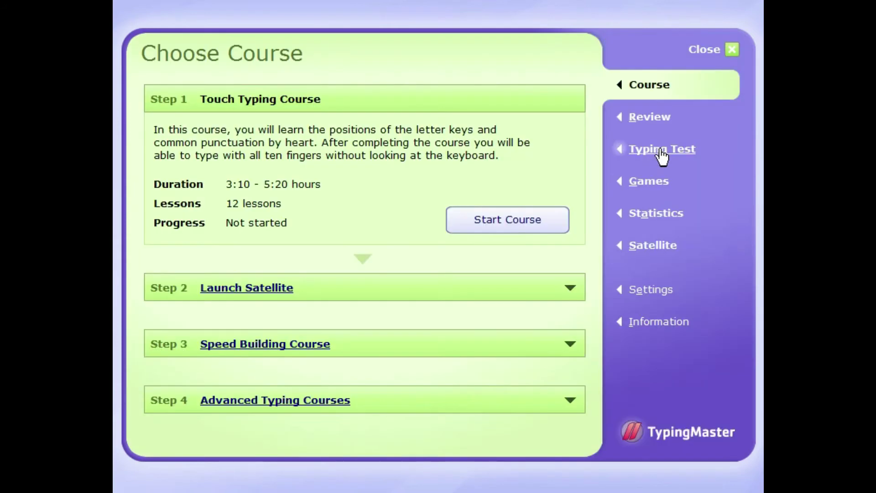
click(661, 152)
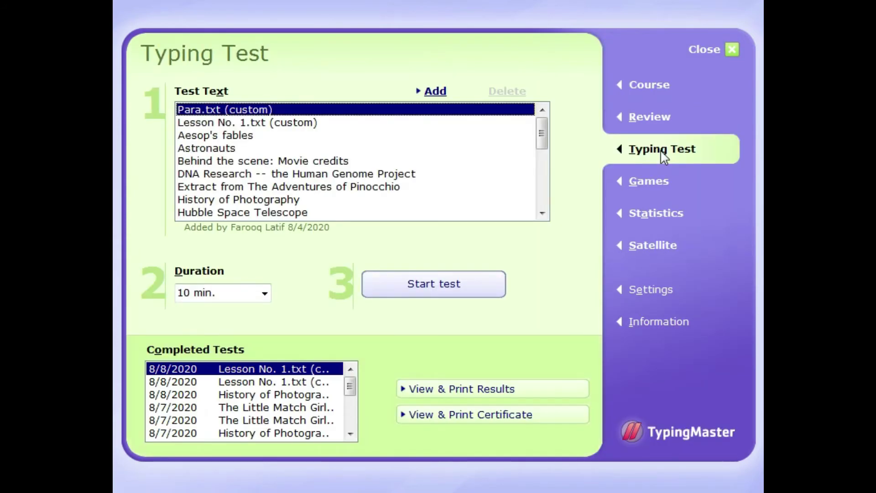
click(434, 91)
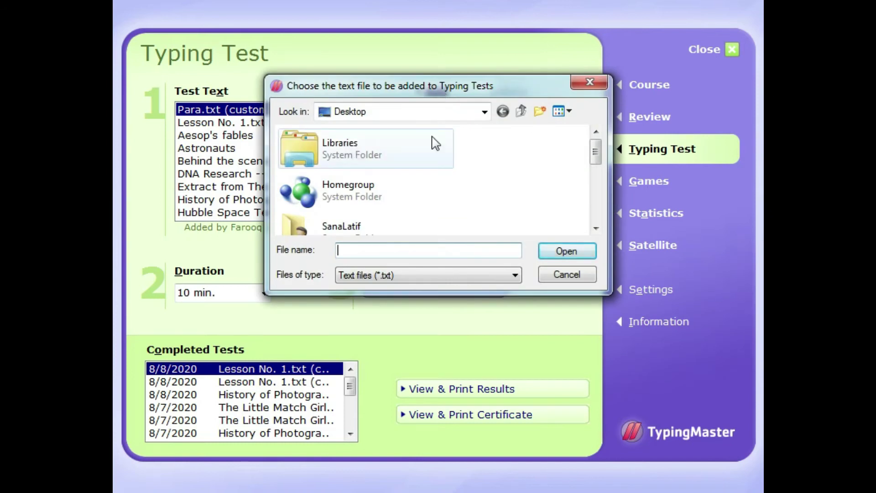
drag(595, 150, 599, 217)
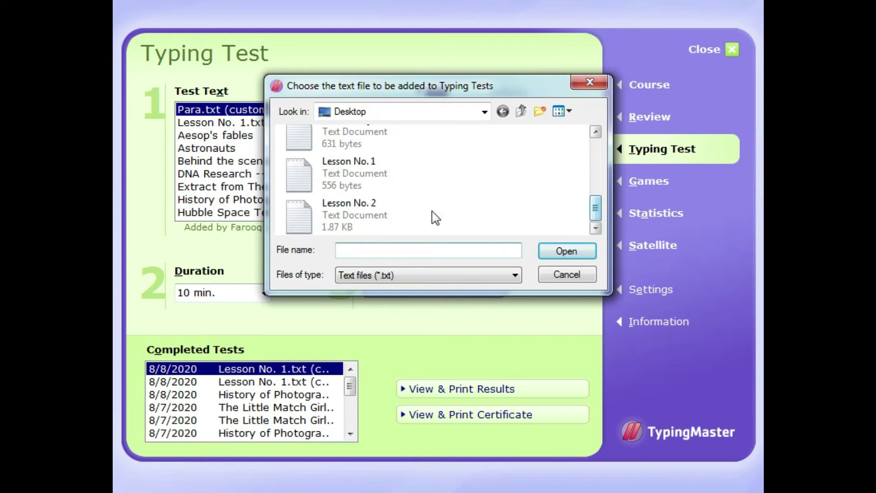
click(388, 211)
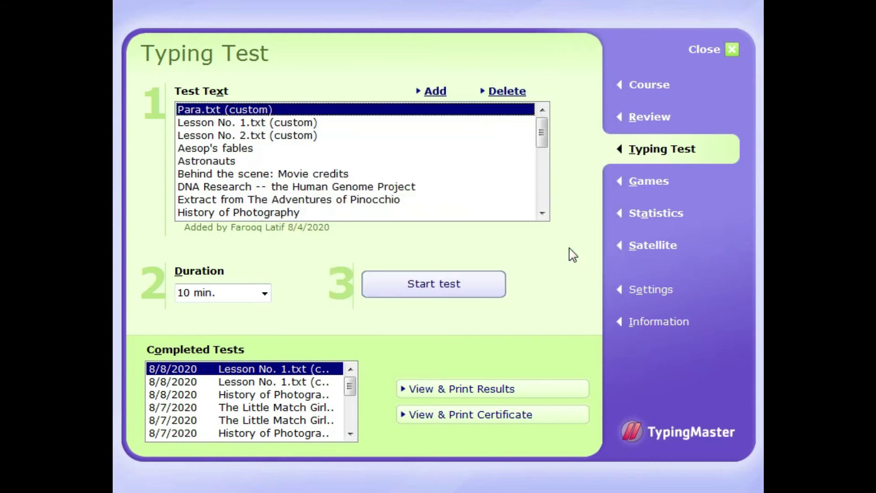
Start a 5 min. typing test using the custom Lesson No. 2.txt text
click(253, 136)
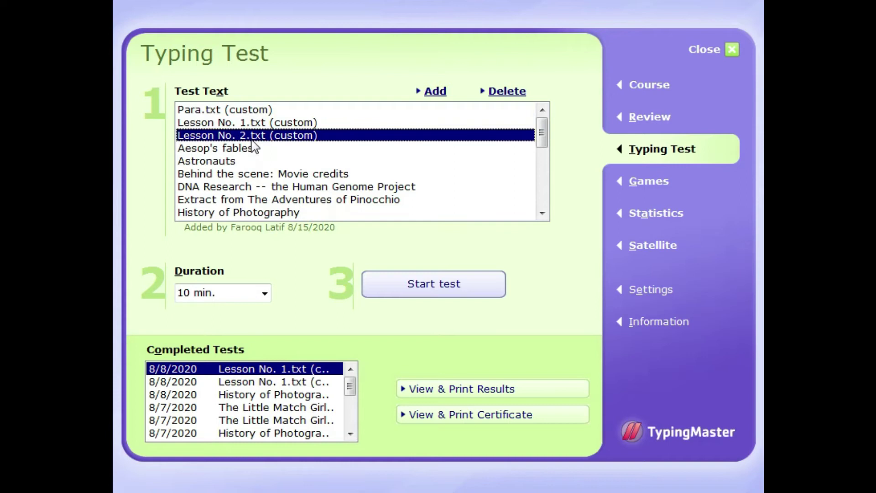
click(264, 294)
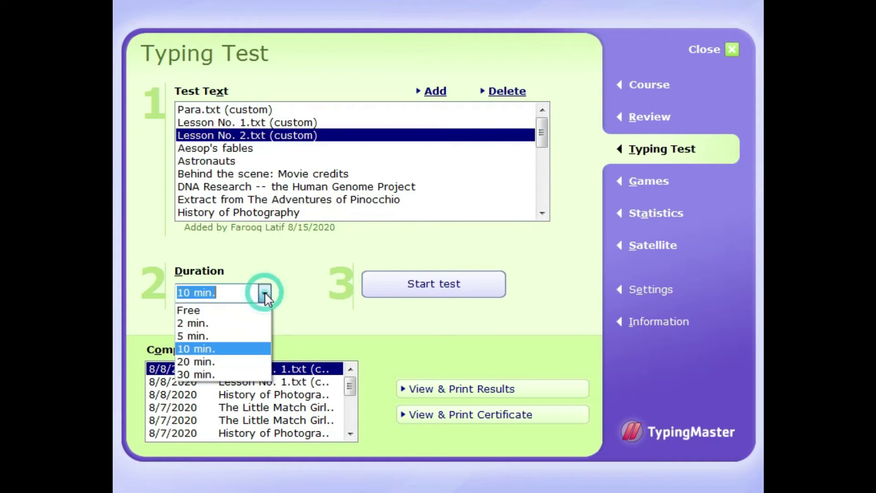
click(221, 333)
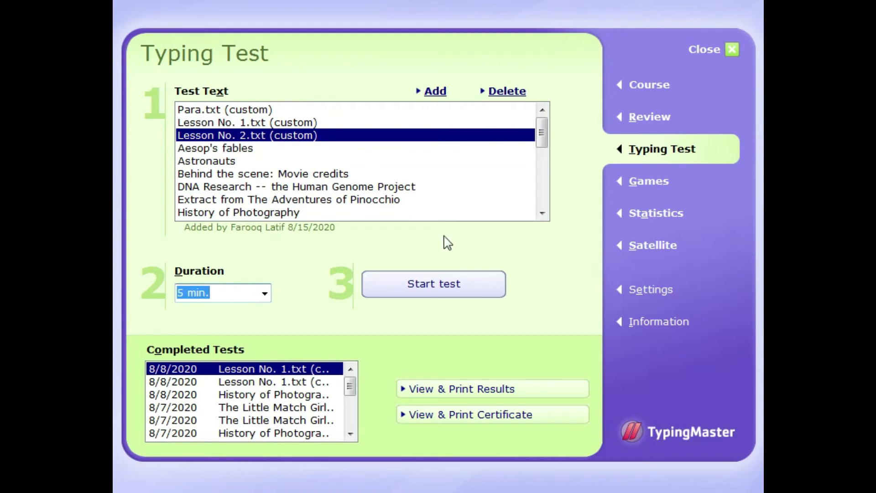
click(438, 287)
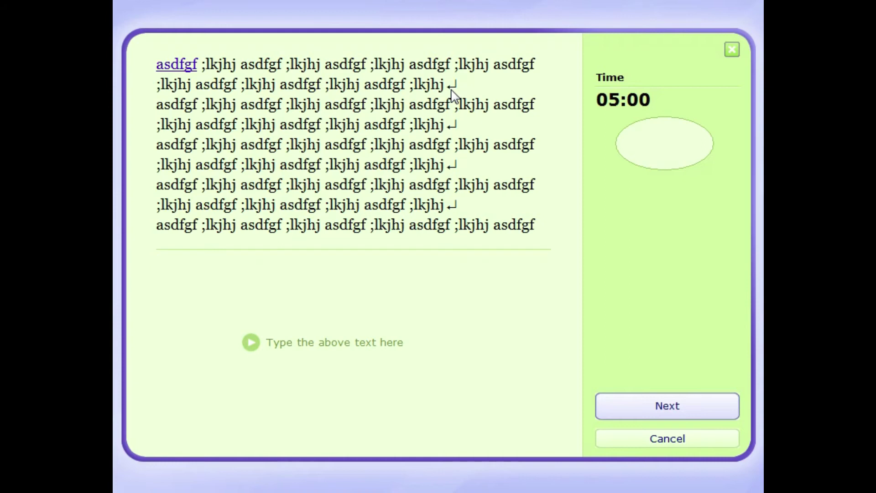
Type 'asdfgf ;lkjhj' as the opening words of the test
text(asd)
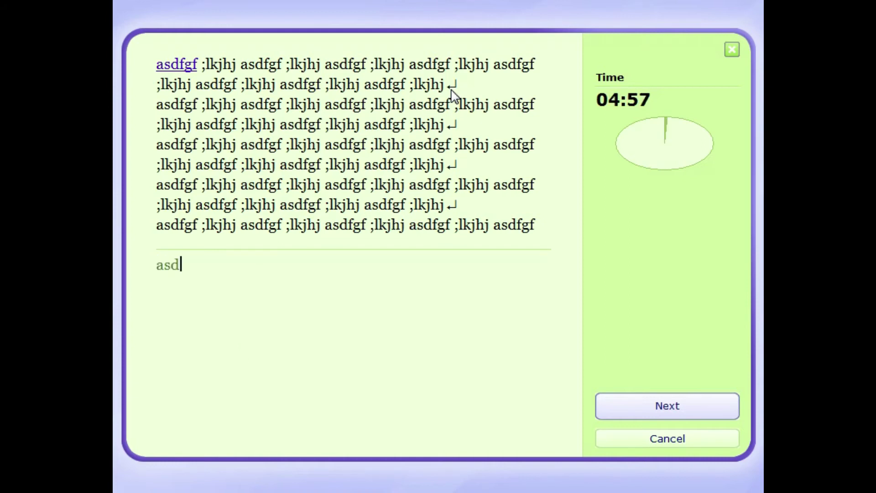
text(fg)
text(f)
text( ;lk)
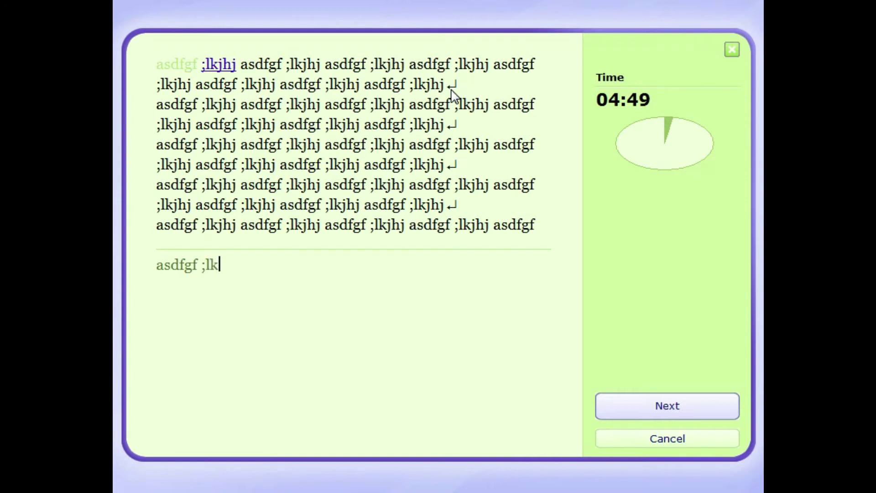
text(jh)
text(j)
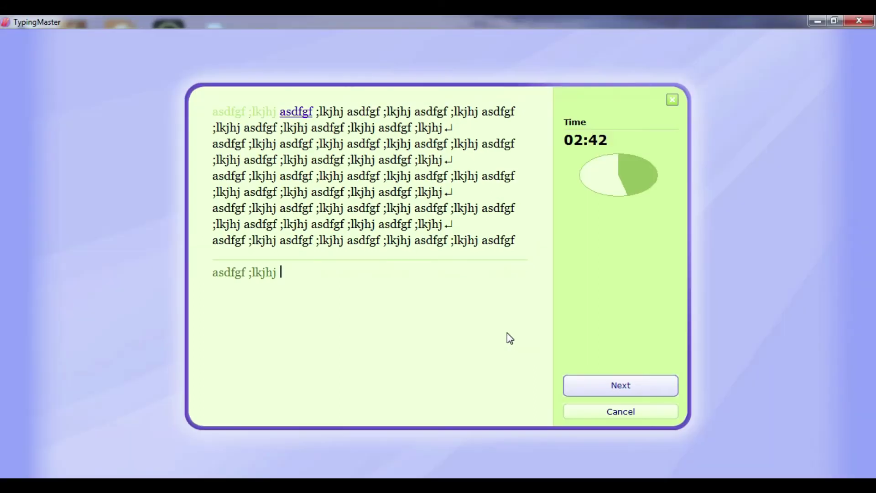
Cancel the test, quit TypingMaster, reopen Lesson No. 2 maximized in Notepad, then close it
click(615, 413)
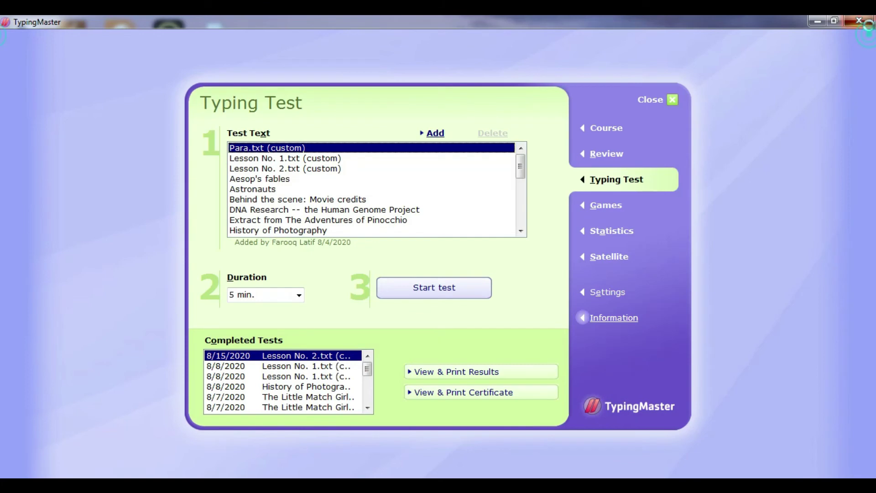
click(858, 21)
double_click(218, 46)
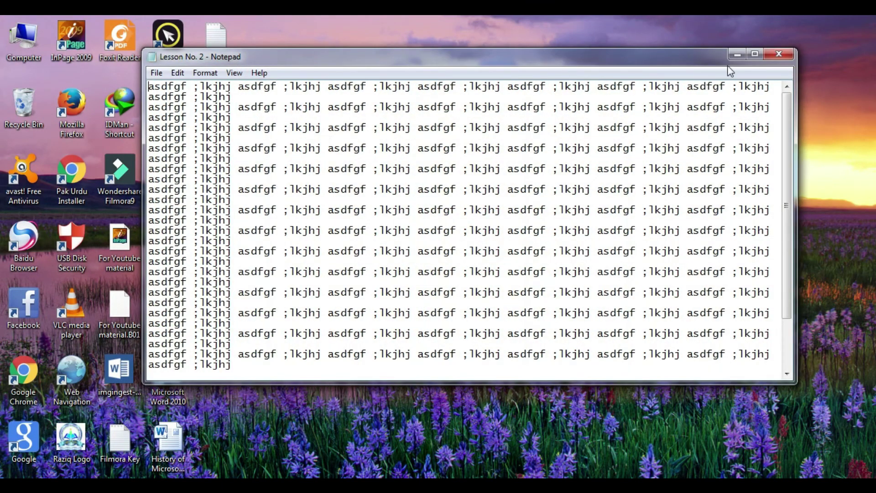
click(754, 54)
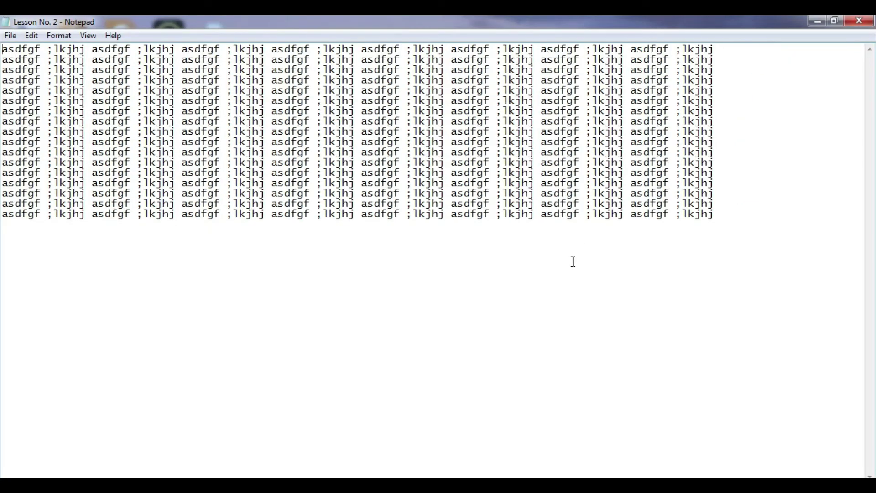
click(859, 21)
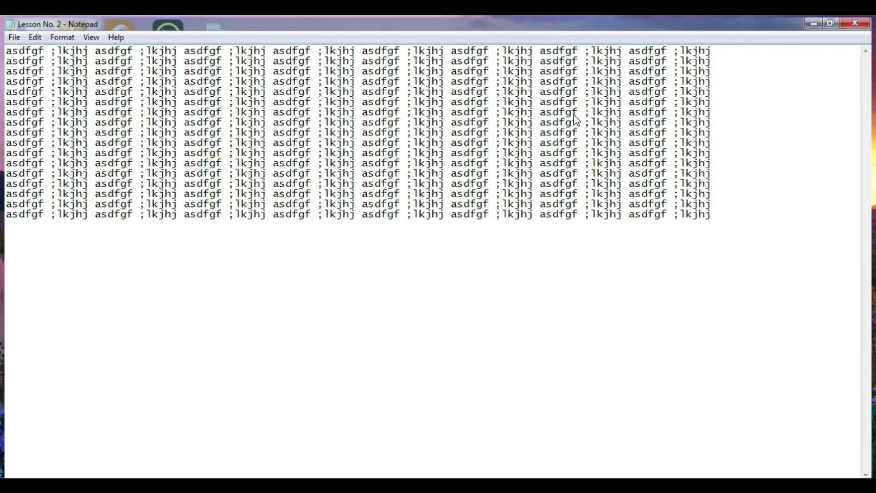
Create a new desktop text document named 'Lesson No. 1 & 2' and open it
right_click(309, 225)
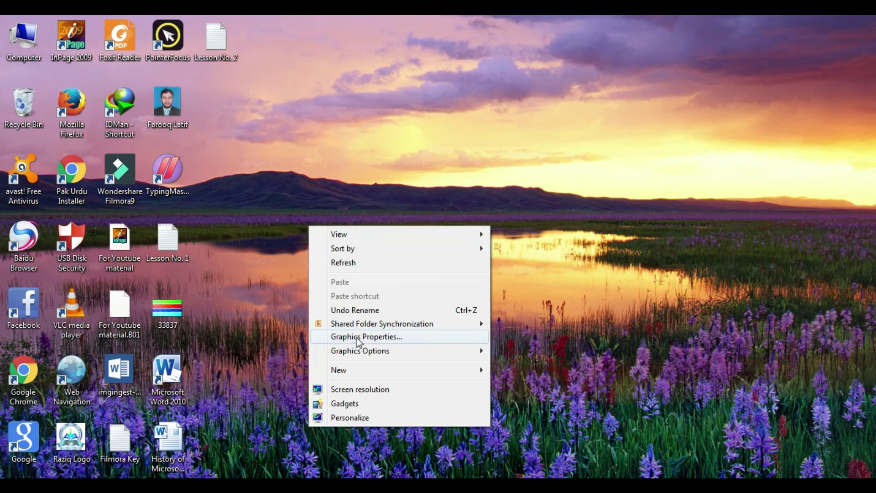
mouse_move(338, 370)
click(527, 328)
text(Lesson No. 1 & 2)
key(Return)
key(Return)
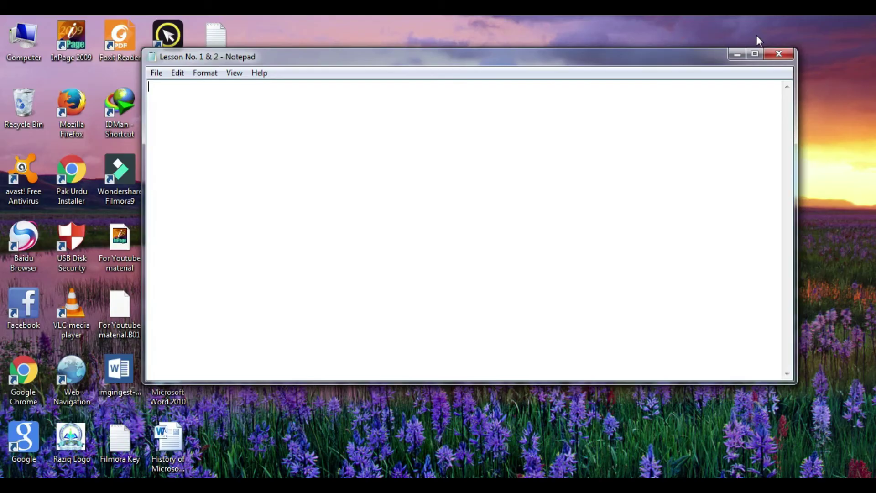
Maximize the Notepad window for the Lesson No. 1 & 2 file
click(756, 54)
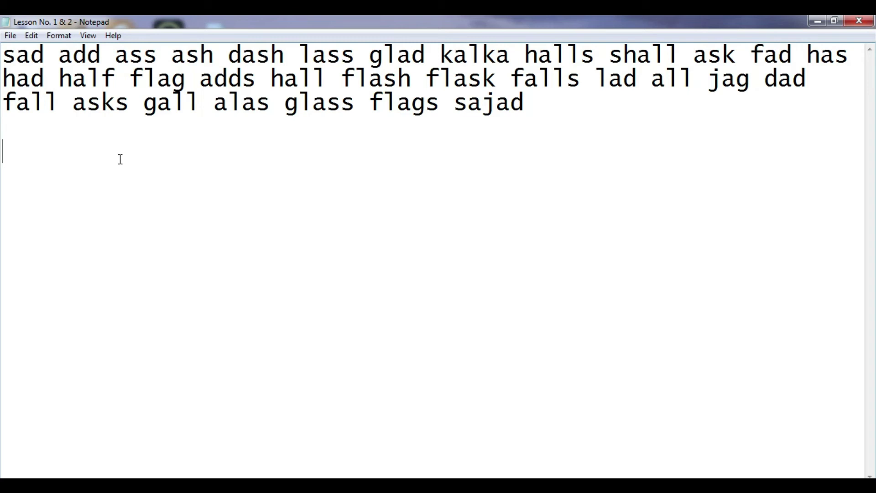
Type the practice words 'sad add assash dash' on a new line
text(s)
text(a)
text(d)
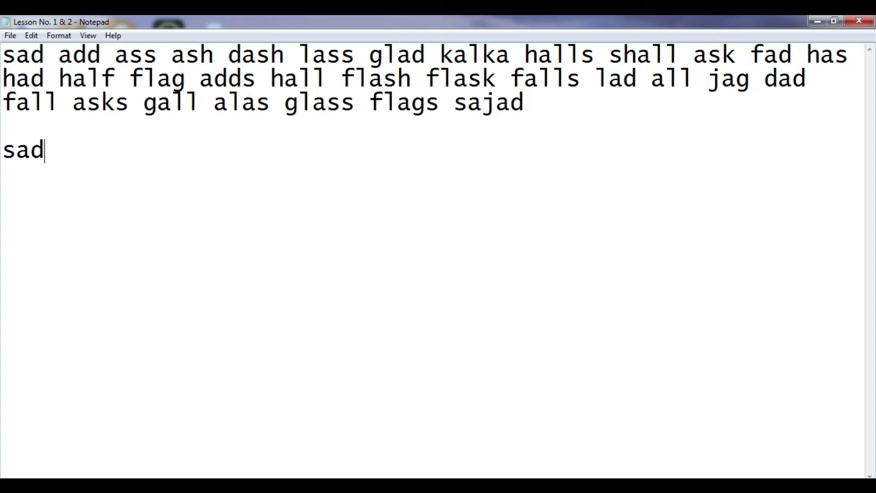
text( a)
text(dd)
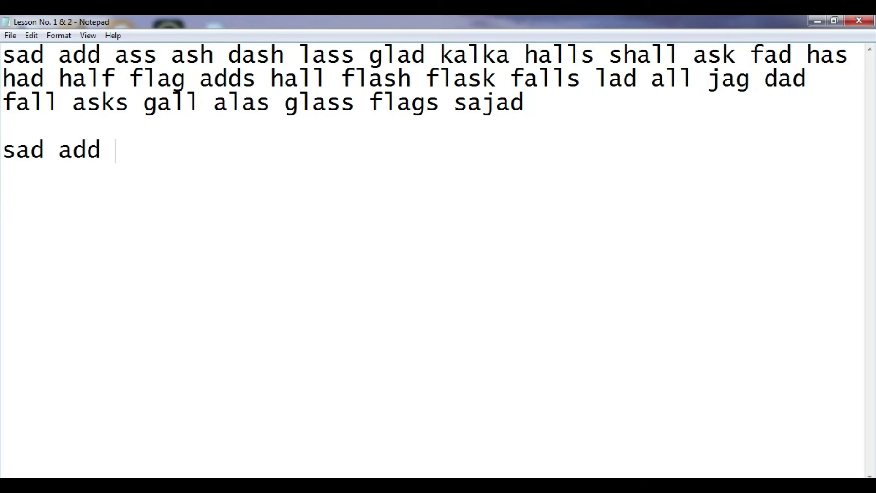
text( as)
text(s)
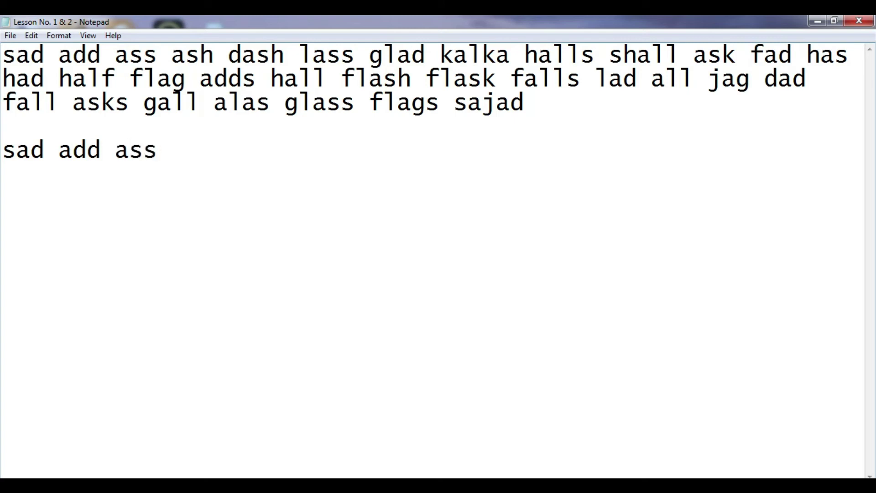
text(ash)
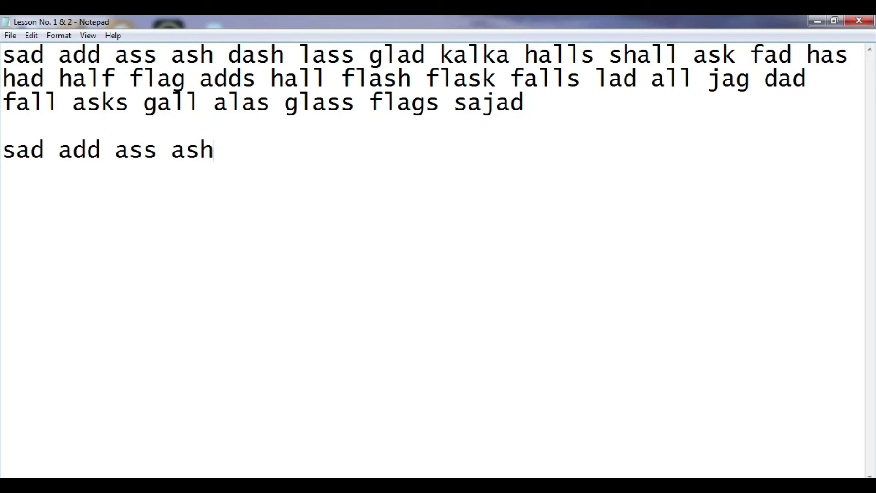
text( d)
text(ash)
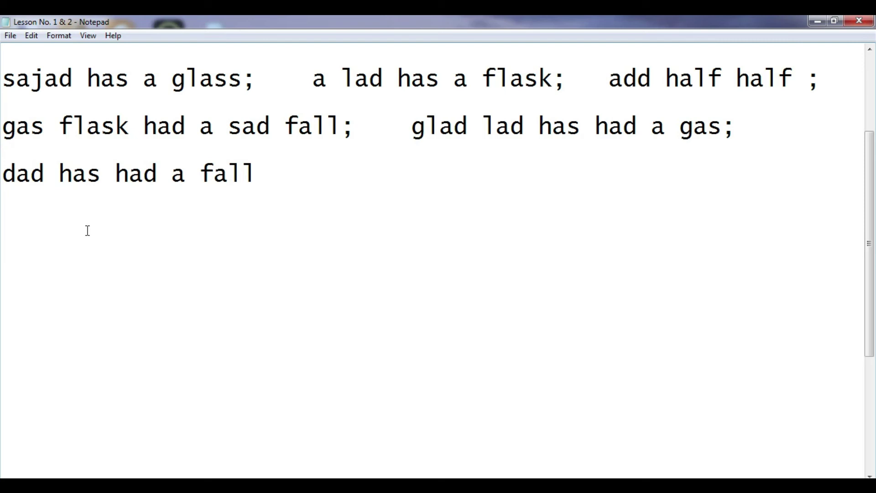
Type the practice sentence 'sajad has a glass;' on a new line
text(saj)
text(a)
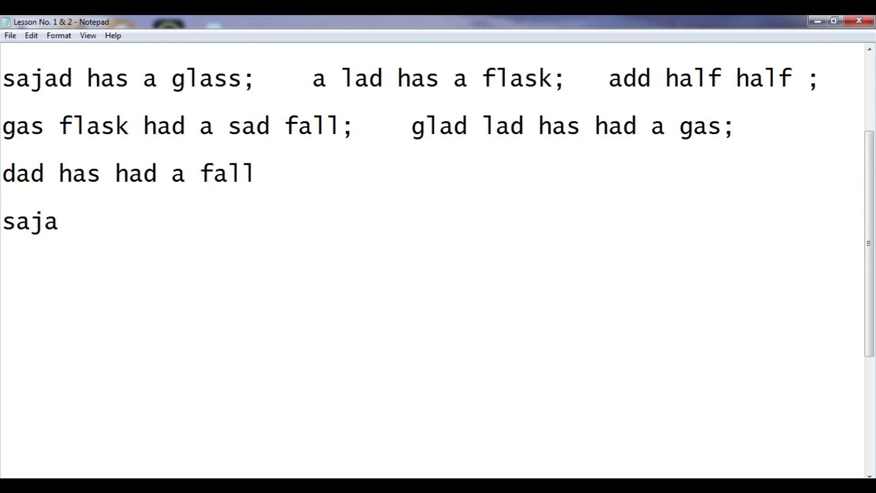
text(d)
text( ha)
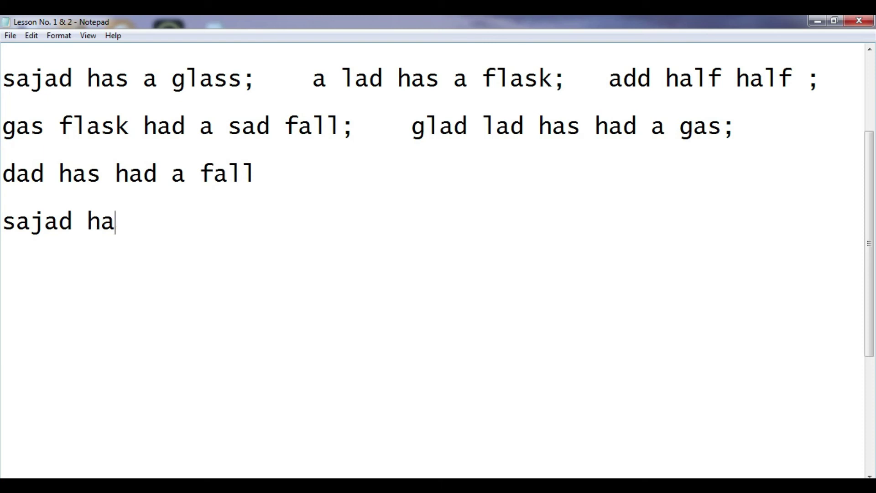
text(s)
text( a)
text( g)
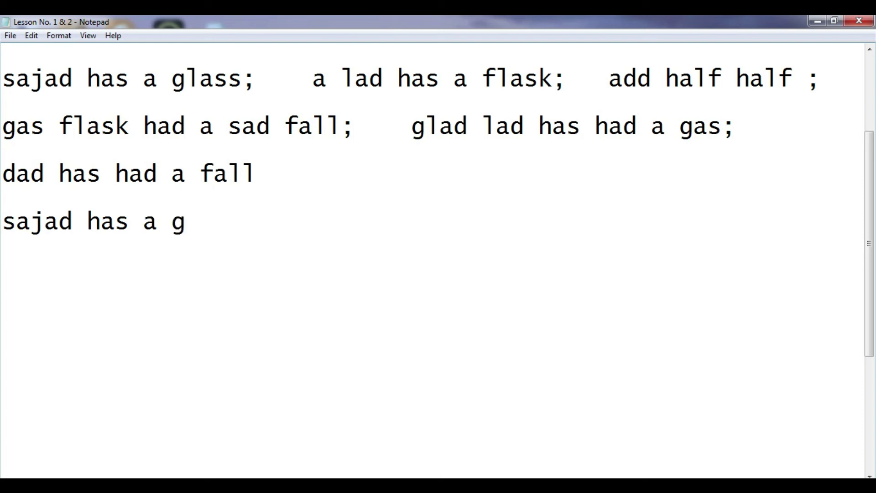
text(la)
text(s)
text(s)
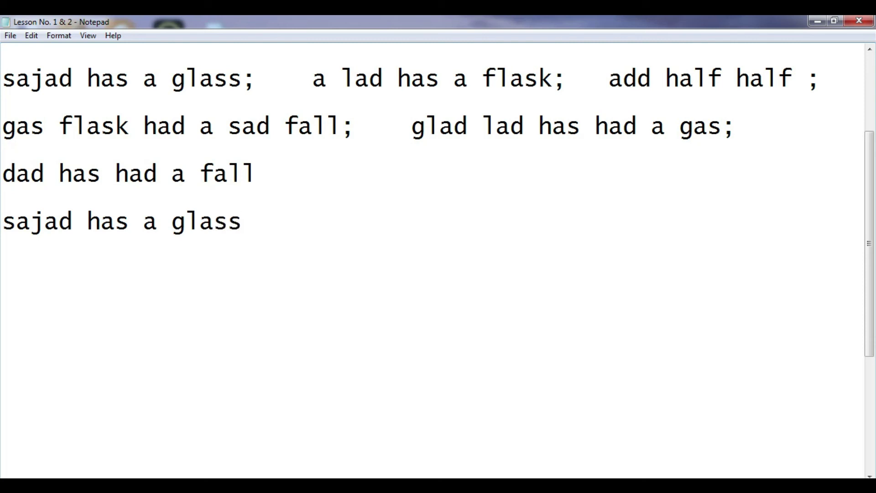
text(;)
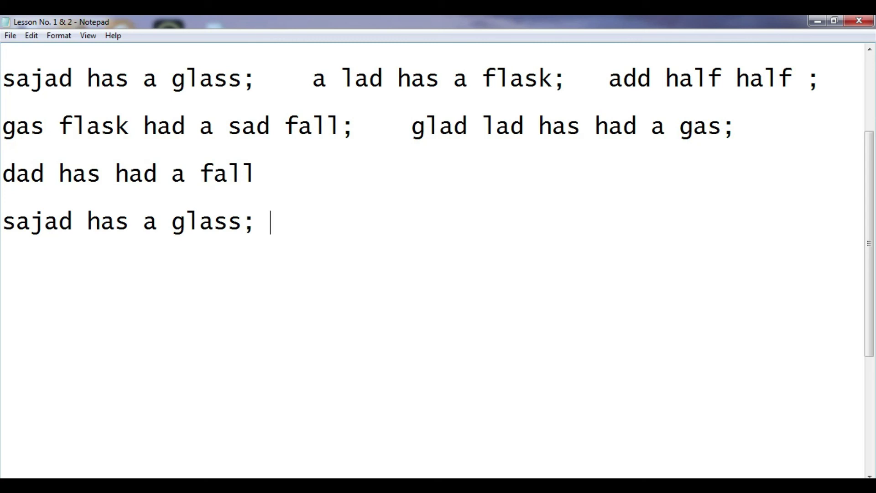